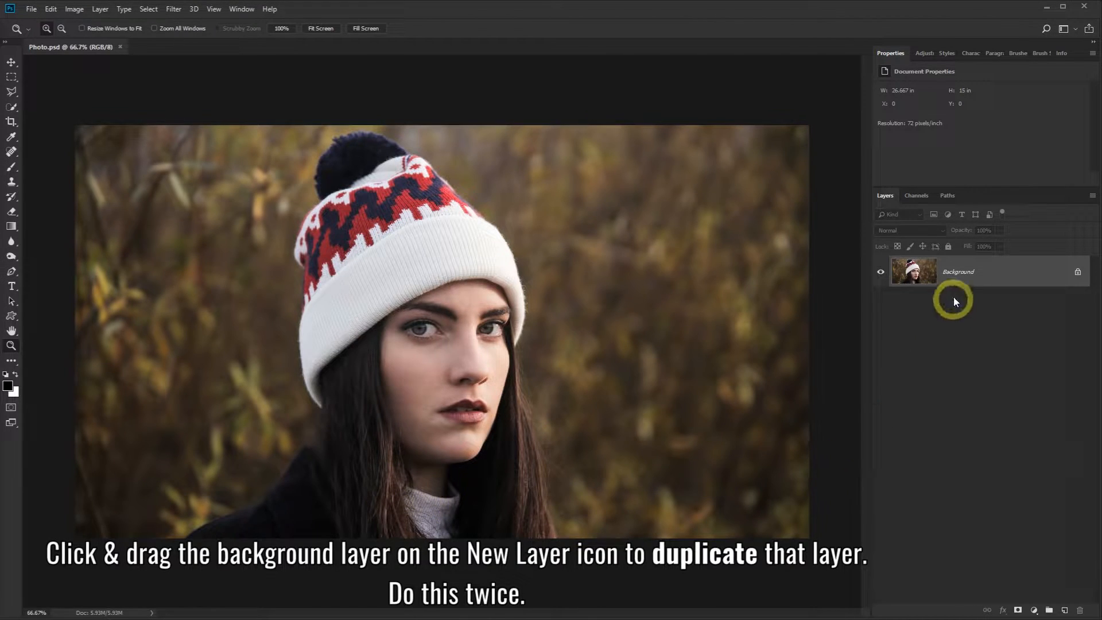
Duplicate the Background layer twice so two copies sit above the original photo
left_click_drag(983, 270, 1065, 611)
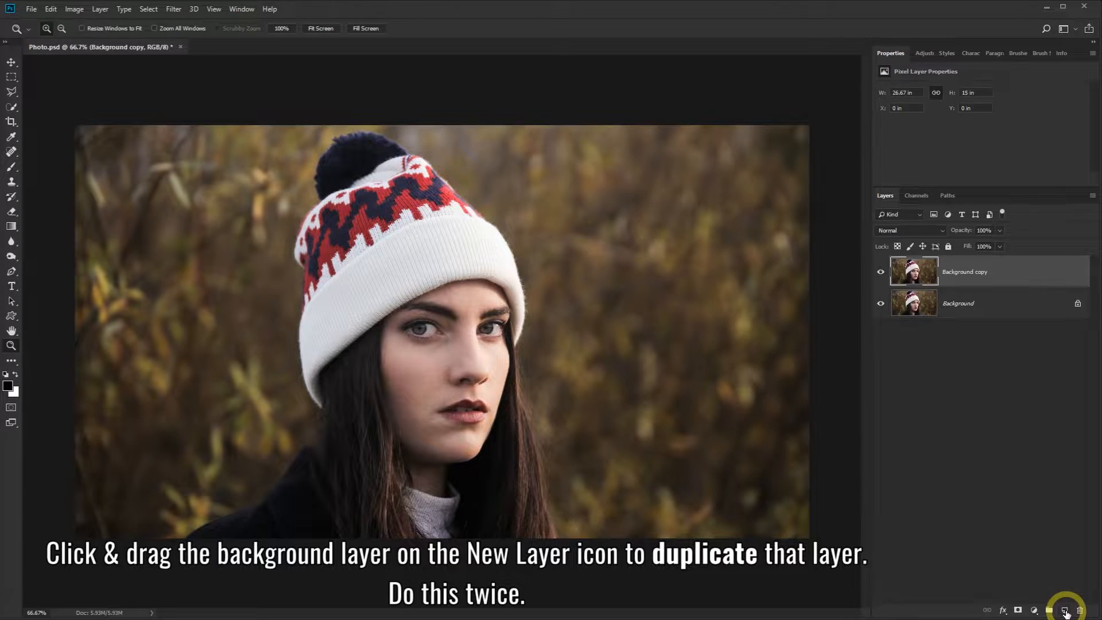
left_click_drag(1037, 270, 1066, 612)
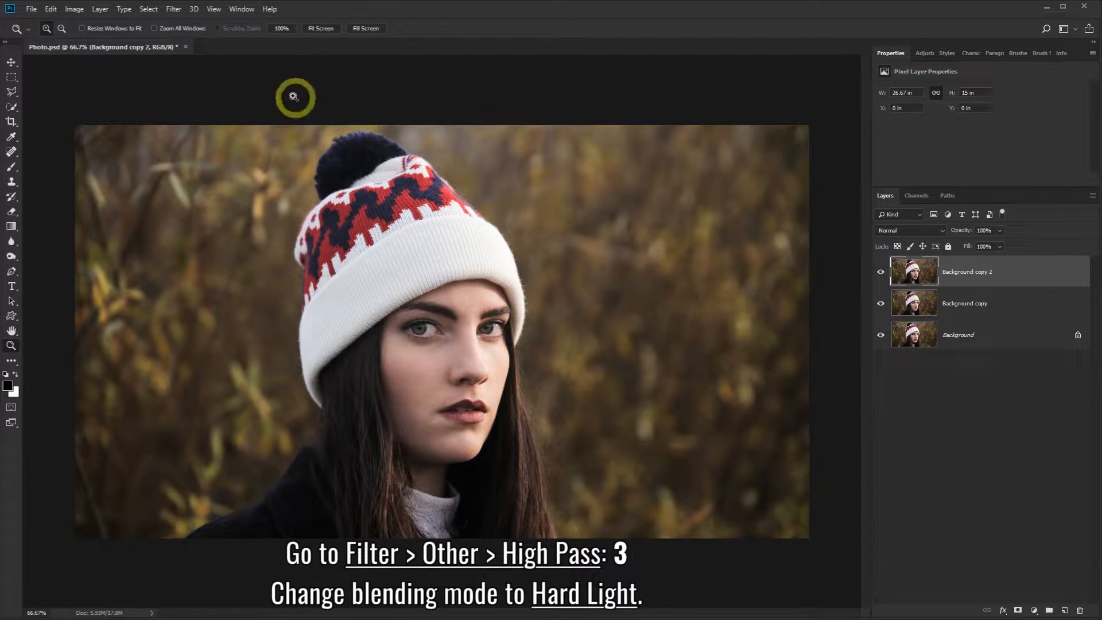
Apply a High Pass filter with a 3.0-pixel radius to the topmost copy and set its blending mode to Hard Light
left_click(174, 10)
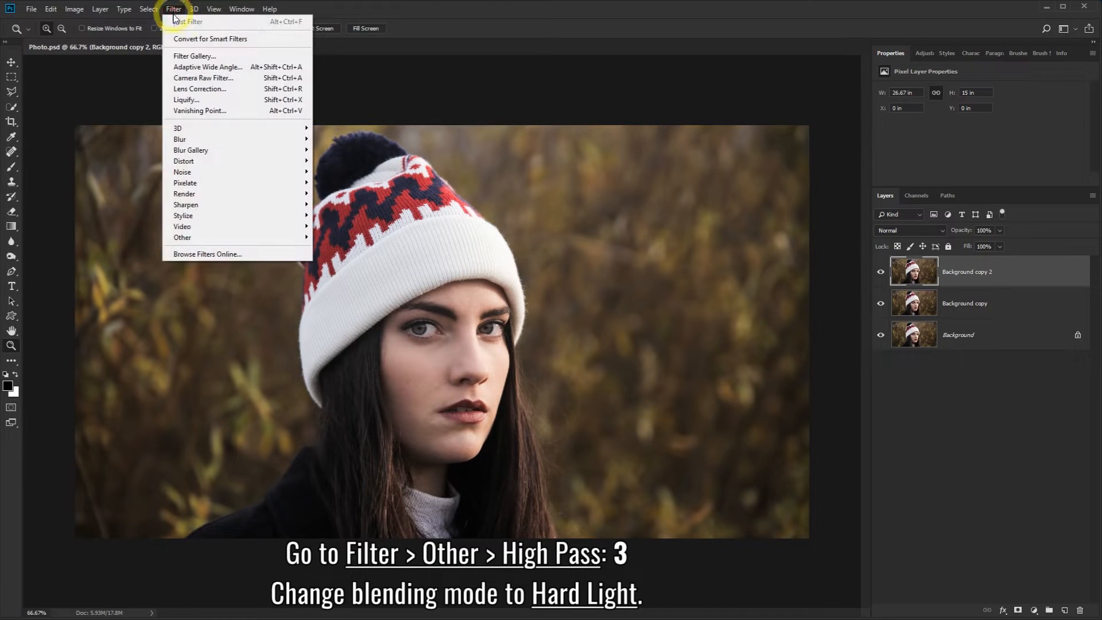
mouse_move(208, 240)
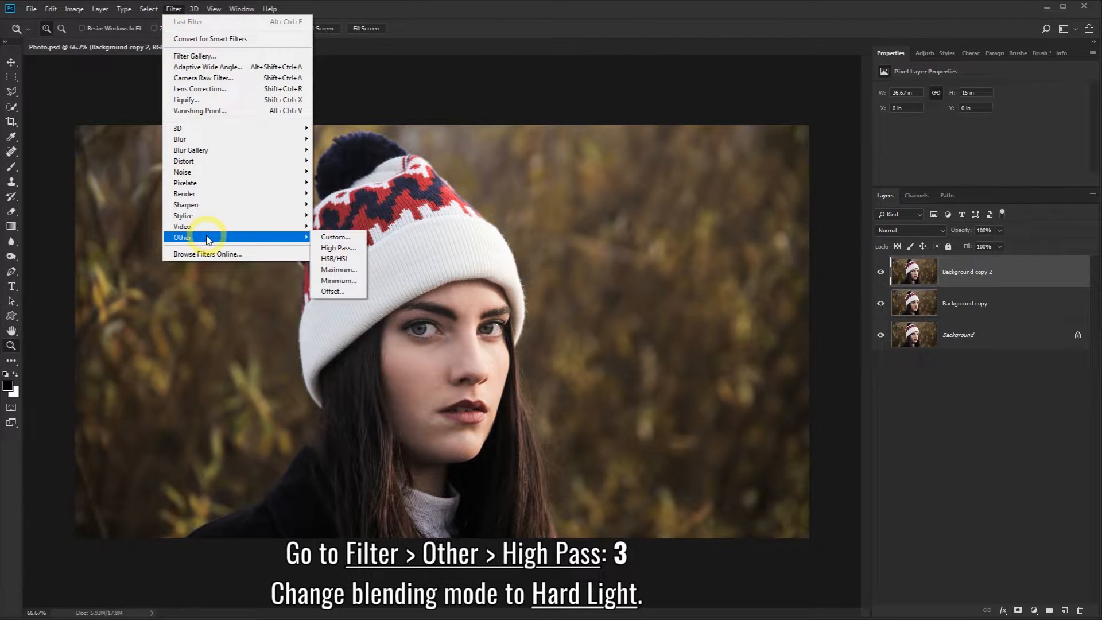
left_click(352, 250)
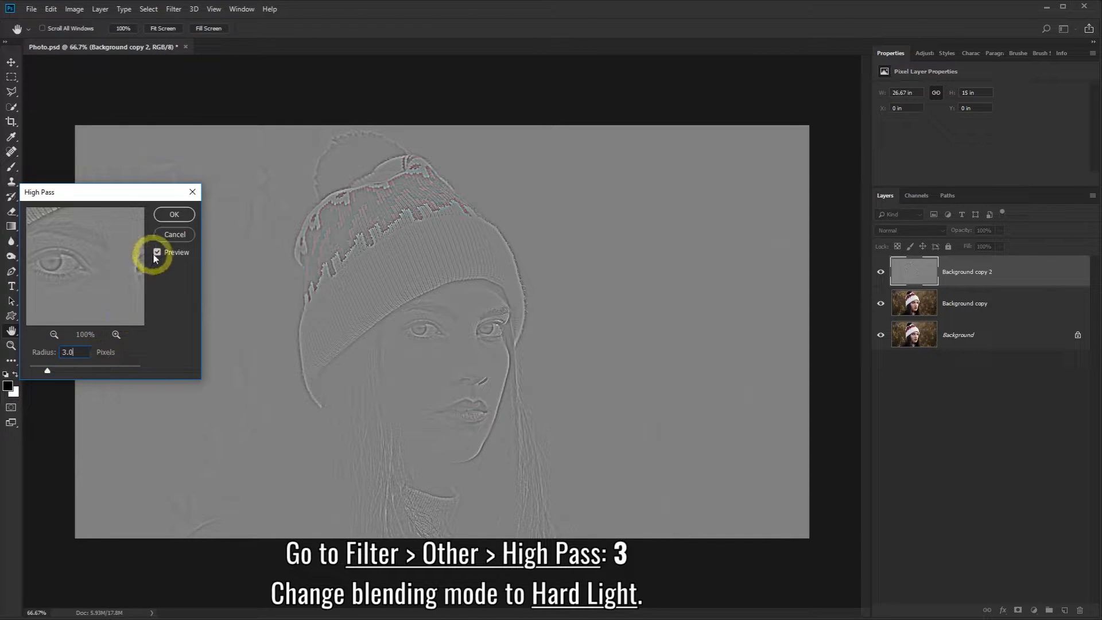
left_click(172, 218)
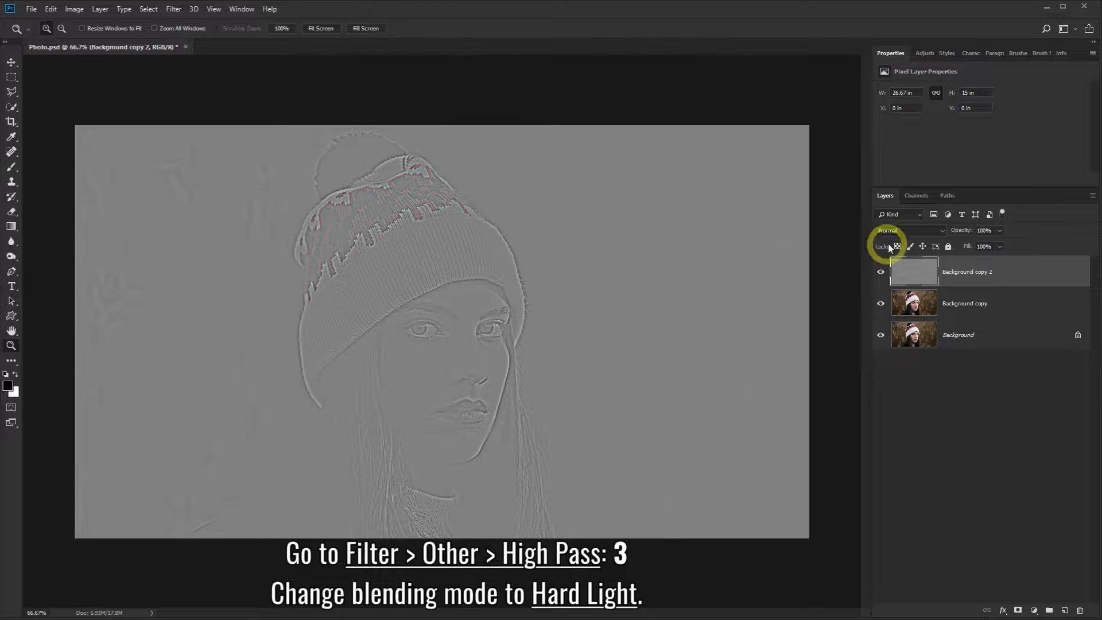
left_click(942, 231)
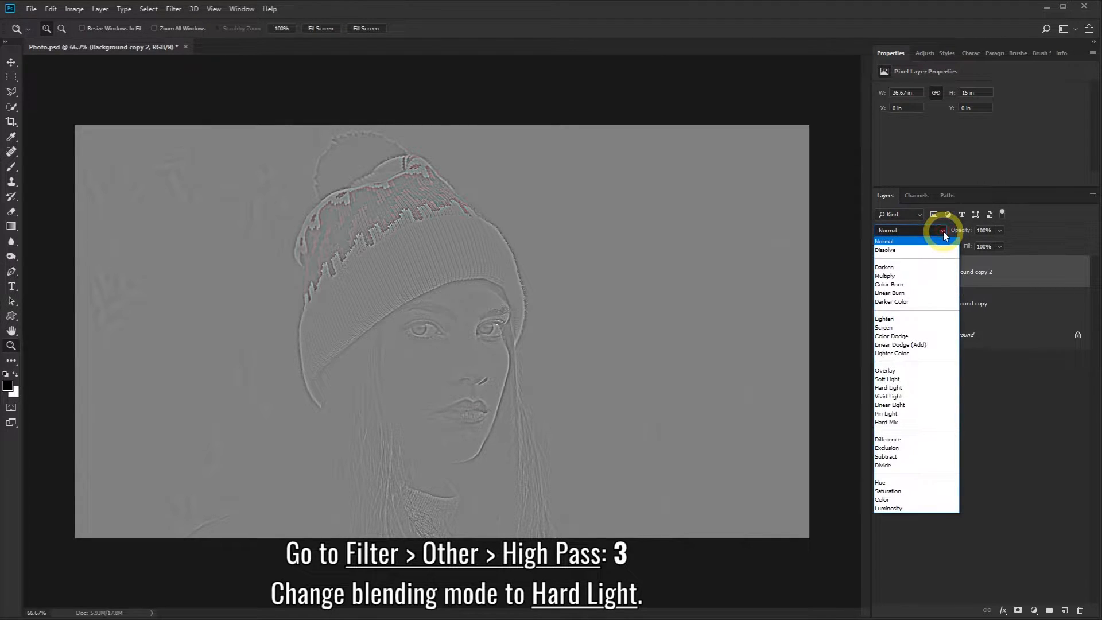
left_click(899, 387)
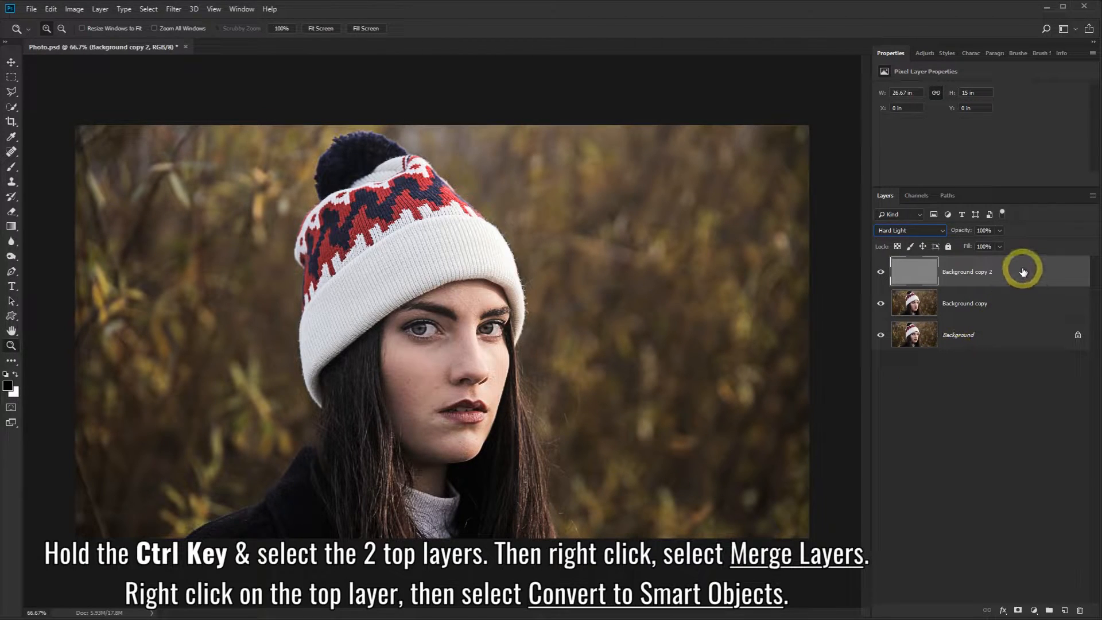
Merge the two Background copies into one layer and convert the merged layer to a smart object
left_click(1019, 301, "ctrl")
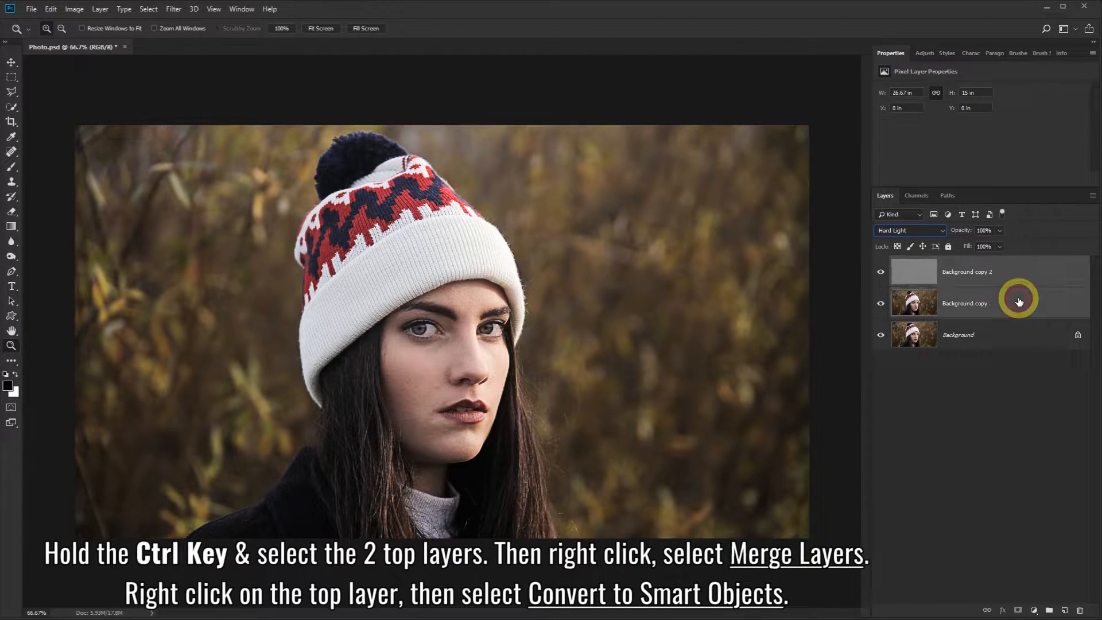
right_click(1020, 263)
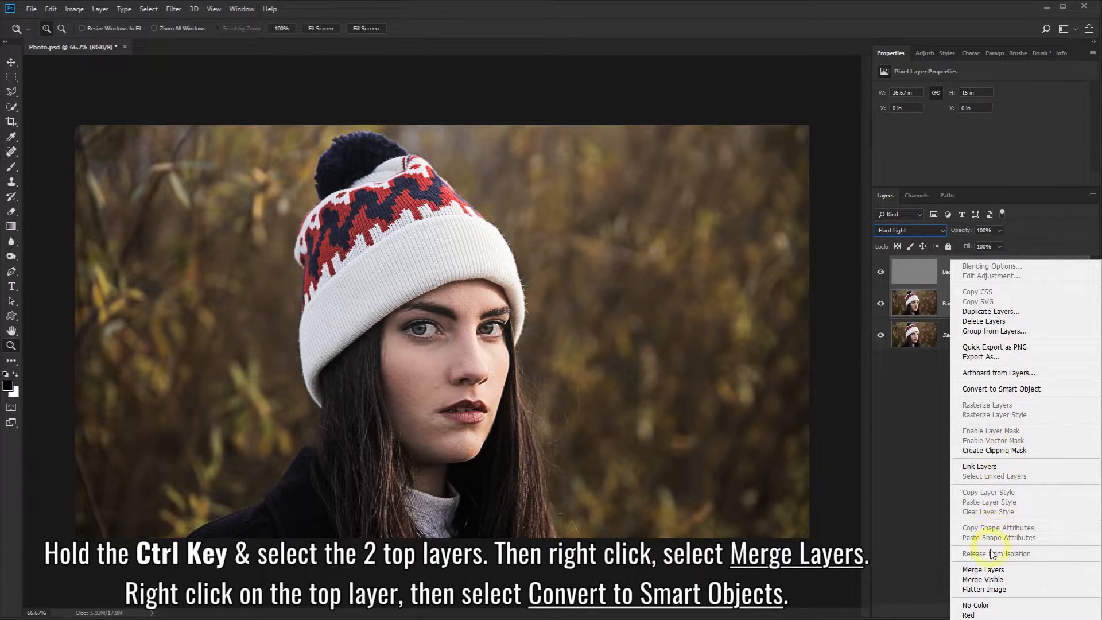
left_click(1010, 571)
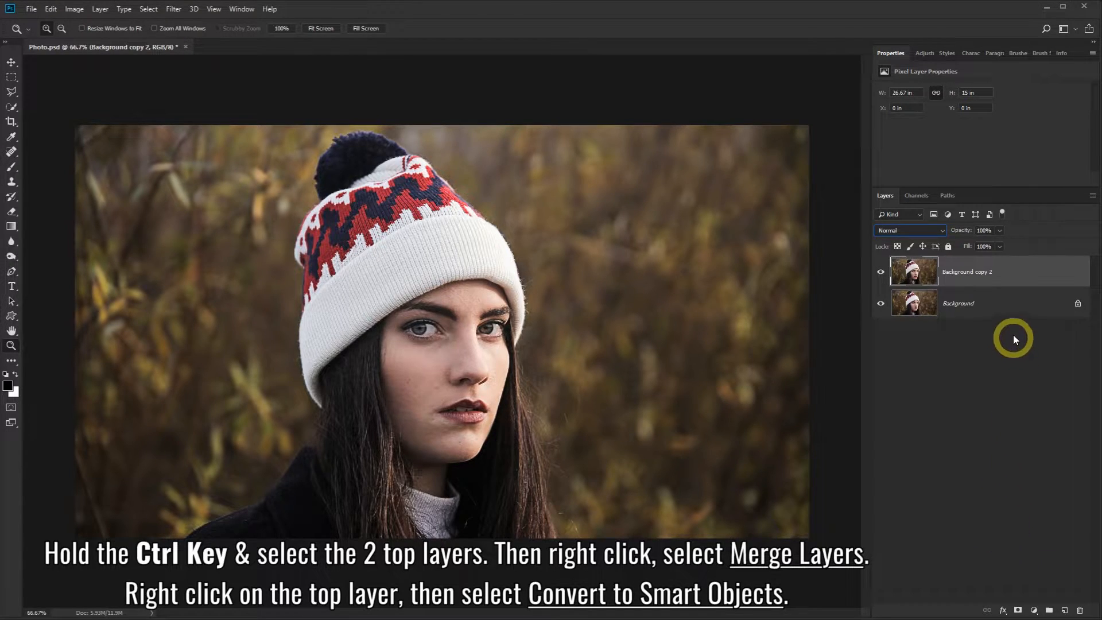
right_click(1007, 269)
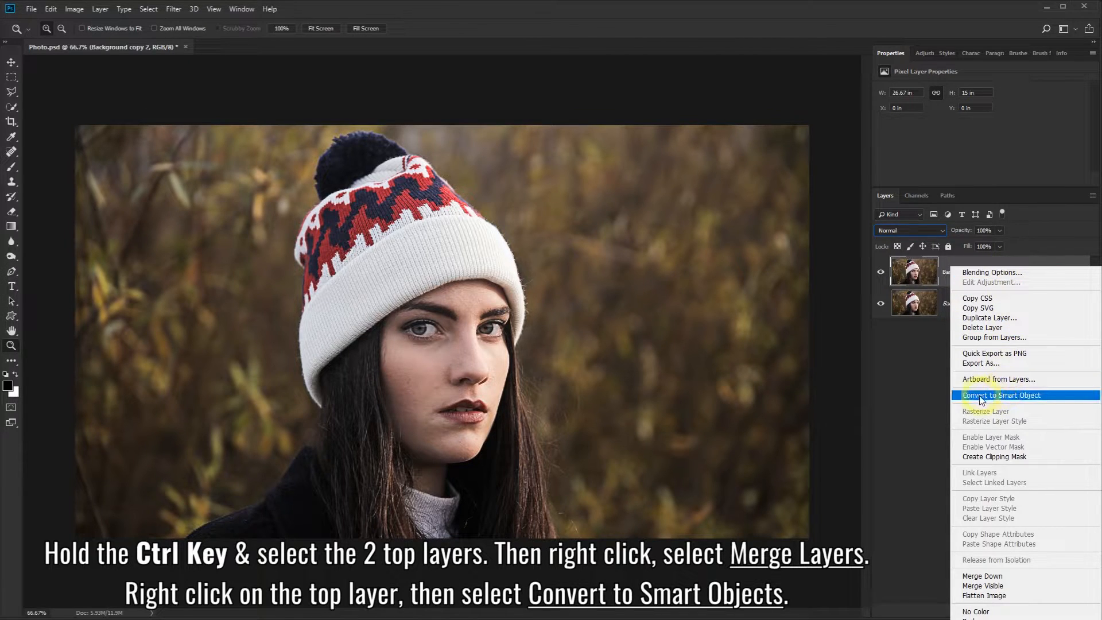
left_click(1011, 396)
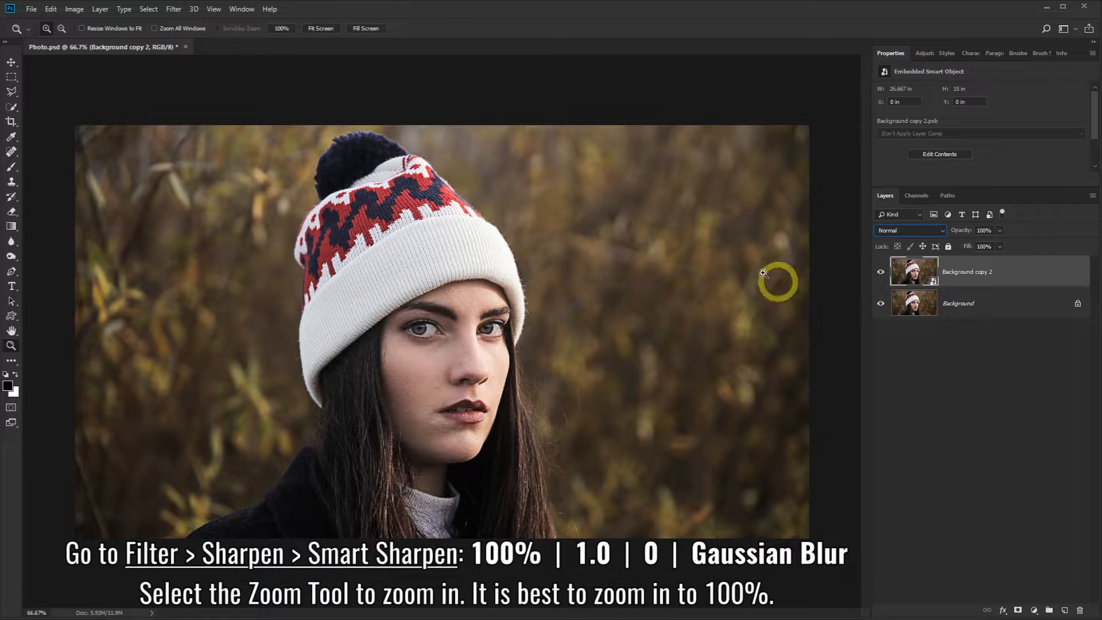
Apply Smart Sharpen to the smart object with amount 100%, radius 1.0 px, noise reduction 0% and Gaussian Blur removal
left_click(174, 10)
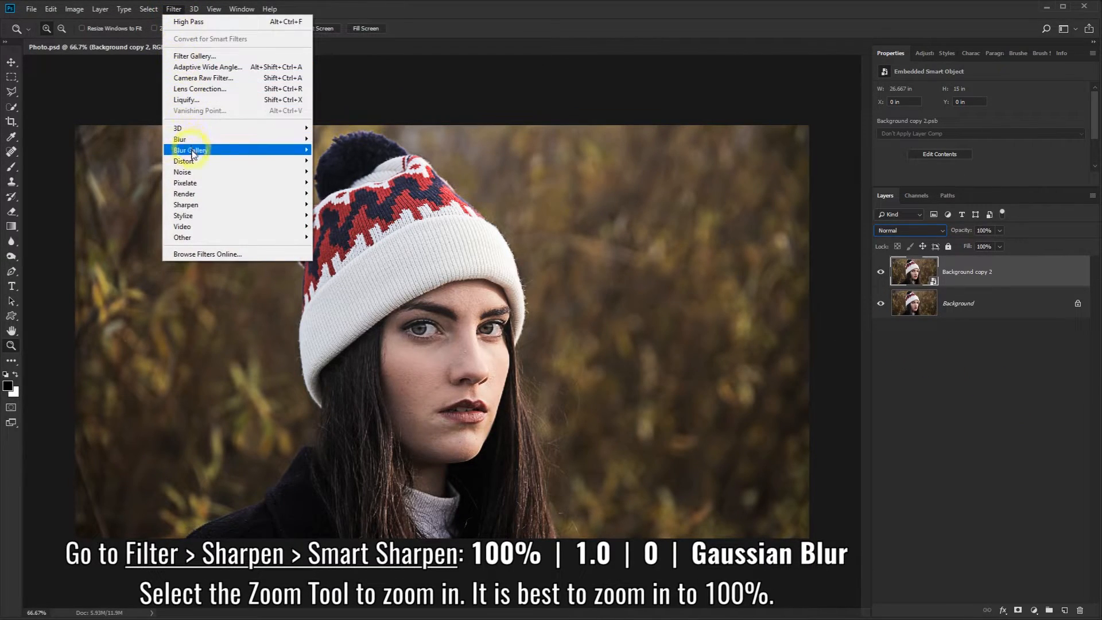
mouse_move(191, 208)
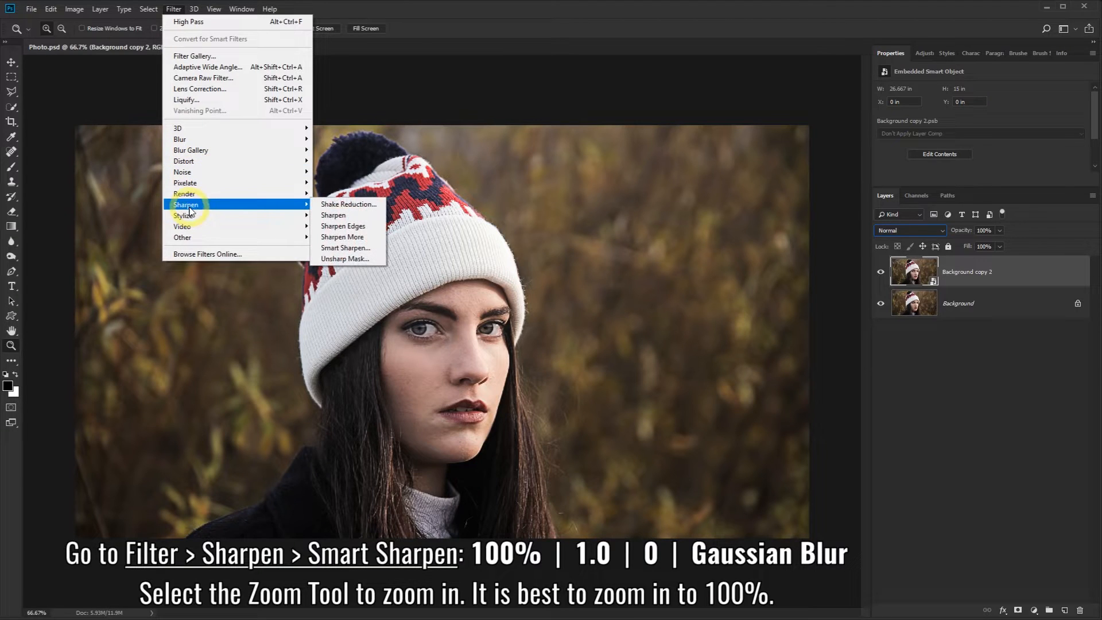
left_click(344, 248)
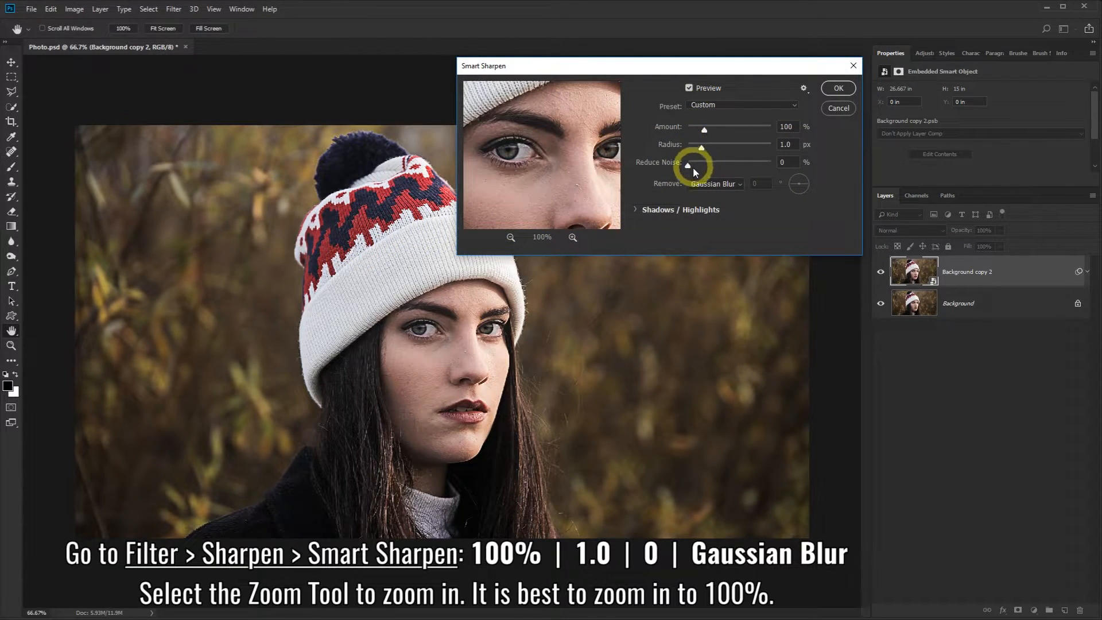
left_click(738, 185)
left_click(738, 185)
left_click(835, 88)
Compare the photo with and without the sharpened layer at 100% magnification
key("z")
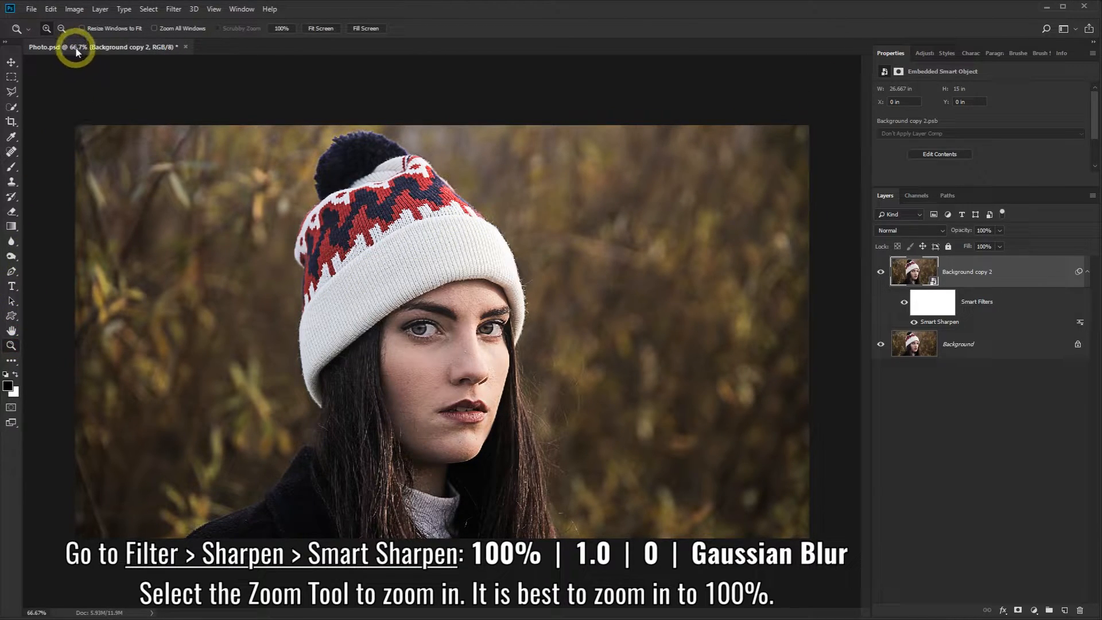
left_click(494, 369)
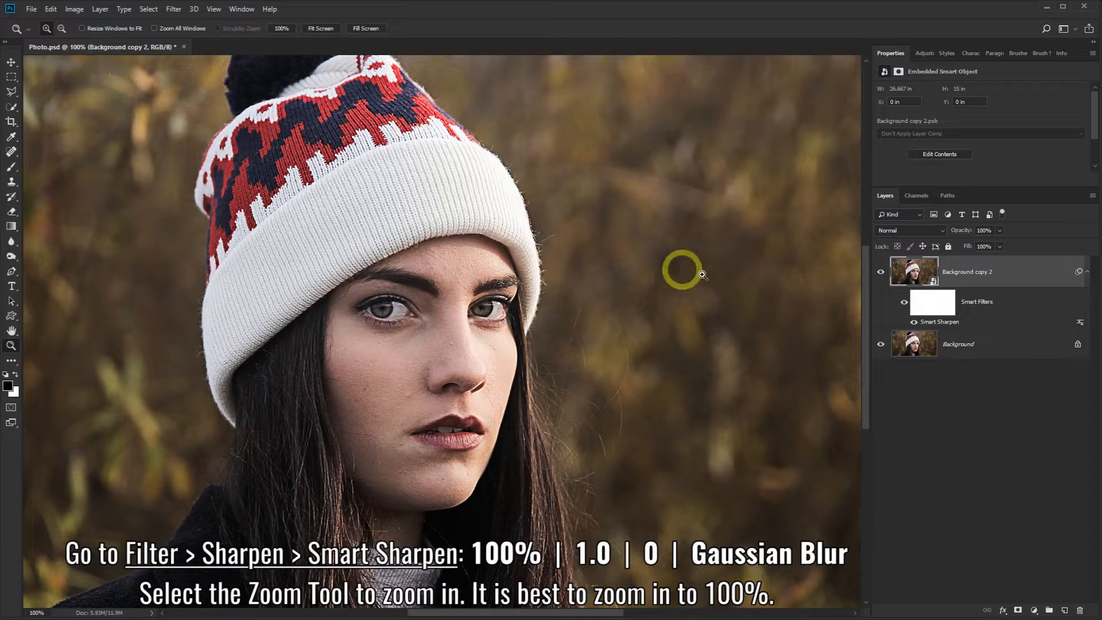
left_click(881, 275)
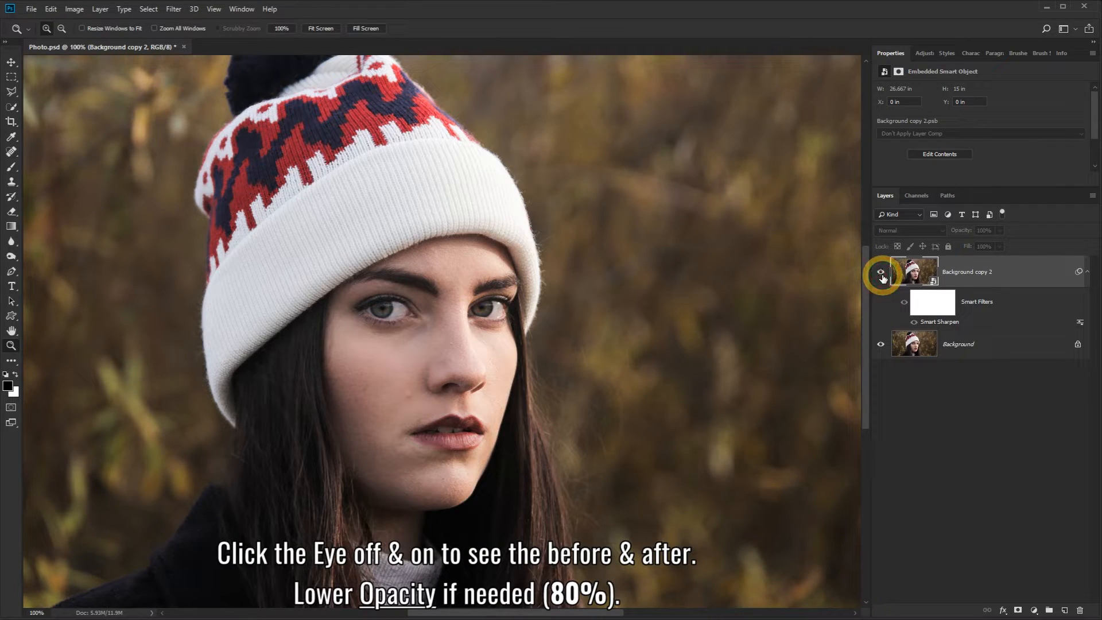
left_click(882, 274)
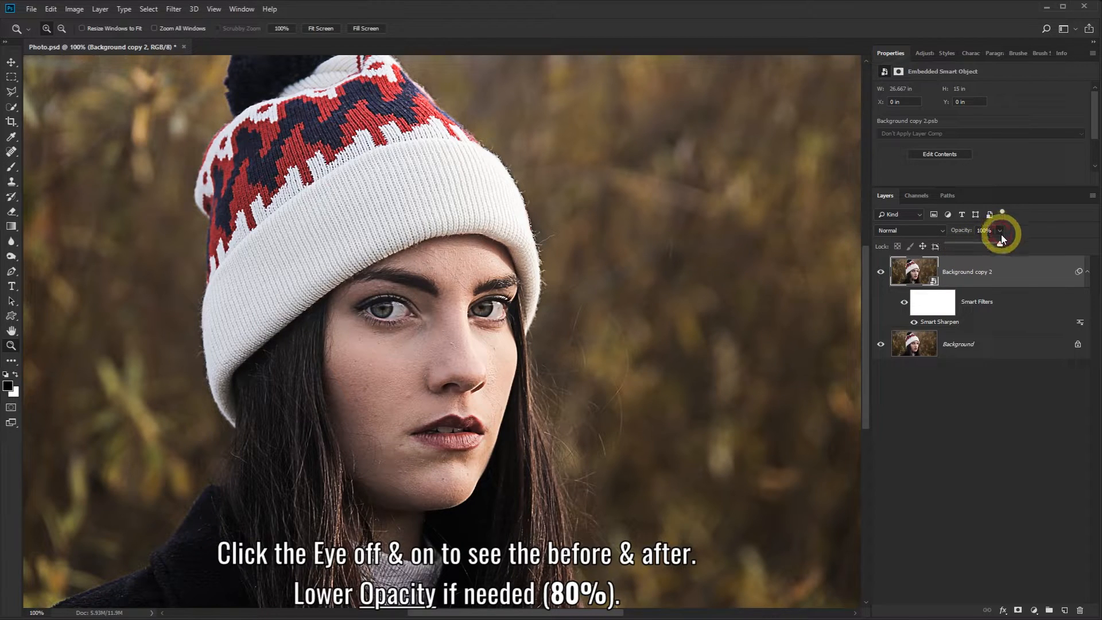
Lower the sharpened layer's opacity to 80% and check the before and after by toggling its visibility
left_click_drag(963, 247, 959, 246)
left_click_drag(990, 246, 989, 247)
left_click(881, 273)
left_click(881, 273)
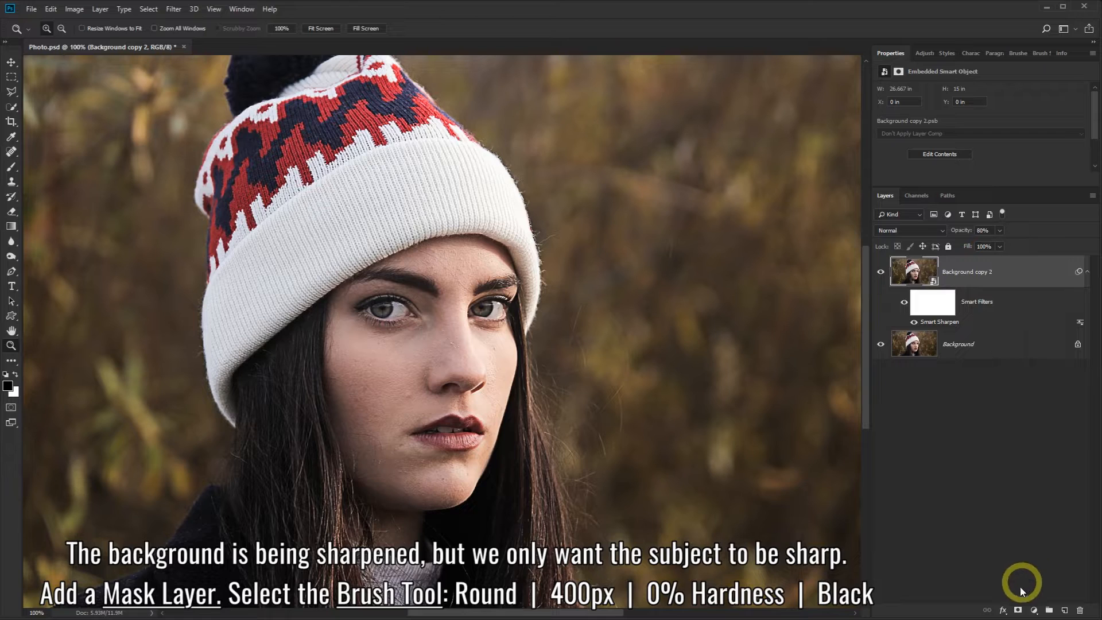
Add a layer mask to the sharpened layer and ready a soft round 400 px brush with 0% hardness
left_click(1018, 611)
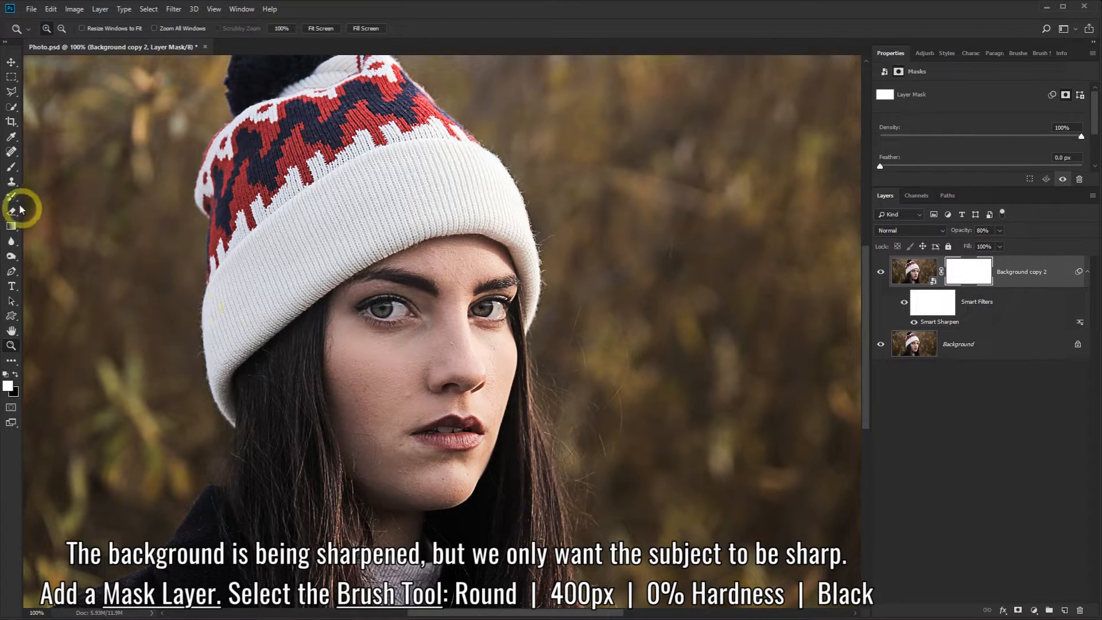
left_click_drag(10, 171, 34, 171)
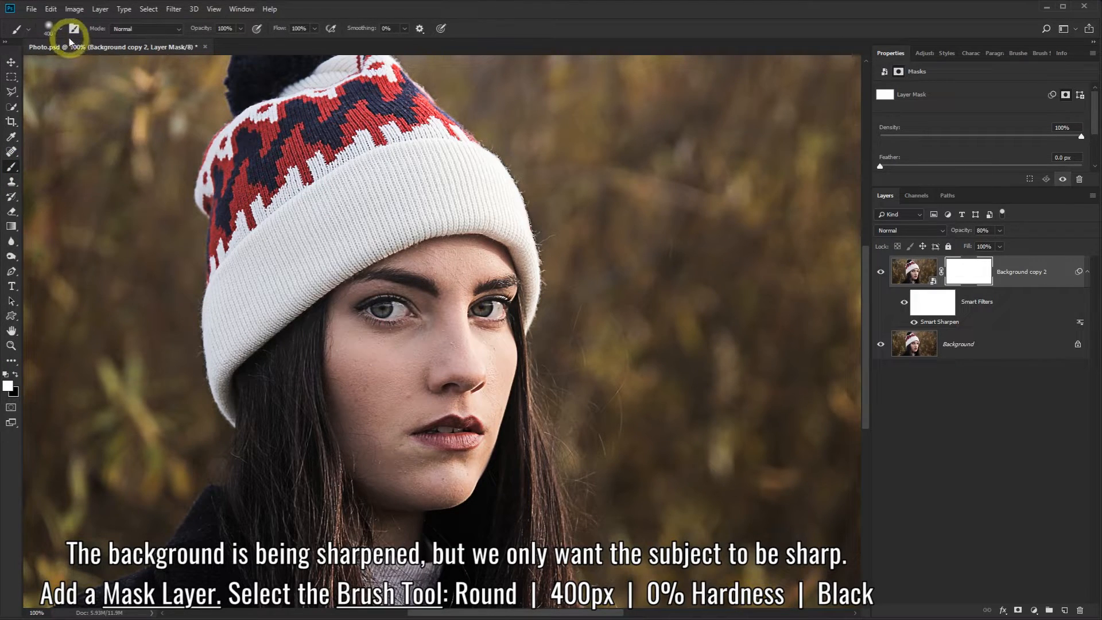
left_click(48, 27)
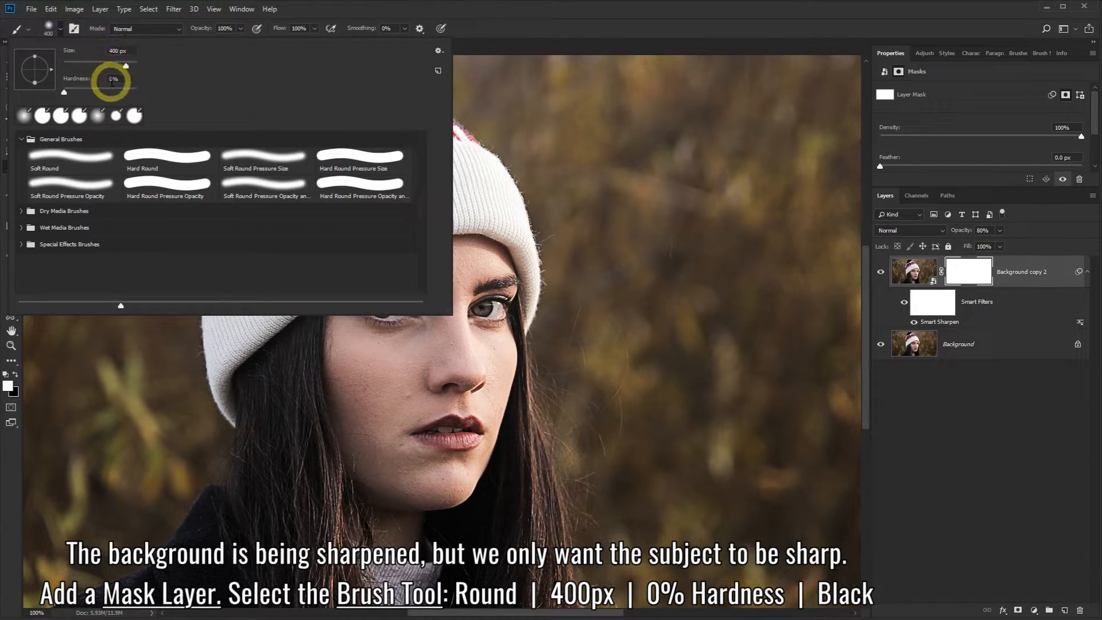
left_click(314, 8)
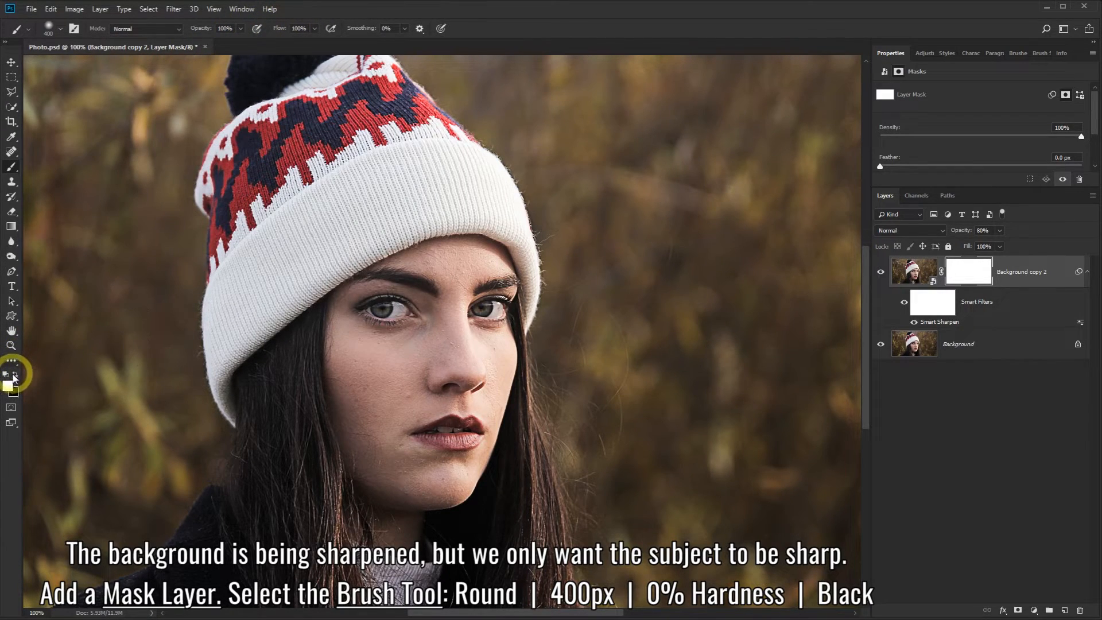
Paint the layer mask black over the background on both sides of the woman and white over her hat and face
mouse_move(713, 227)
left_mouse_down()
mouse_move(694, 244)
mouse_move(691, 197)
mouse_move(744, 177)
mouse_move(739, 252)
mouse_move(683, 216)
mouse_move(746, 228)
mouse_move(757, 377)
mouse_move(734, 374)
mouse_move(758, 278)
mouse_move(789, 404)
mouse_move(777, 490)
mouse_move(562, 423)
mouse_move(91, 397)
mouse_move(5, 357)
left_mouse_up()
left_click(11, 345)
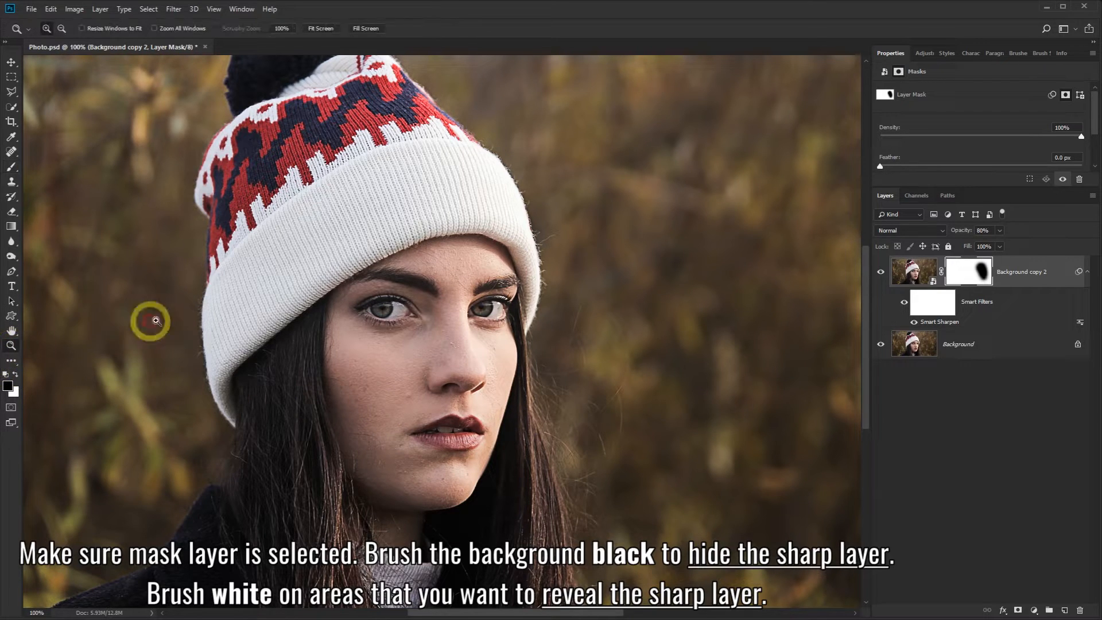
right_click(246, 312)
left_click(258, 315)
right_click(265, 315)
left_click(284, 371)
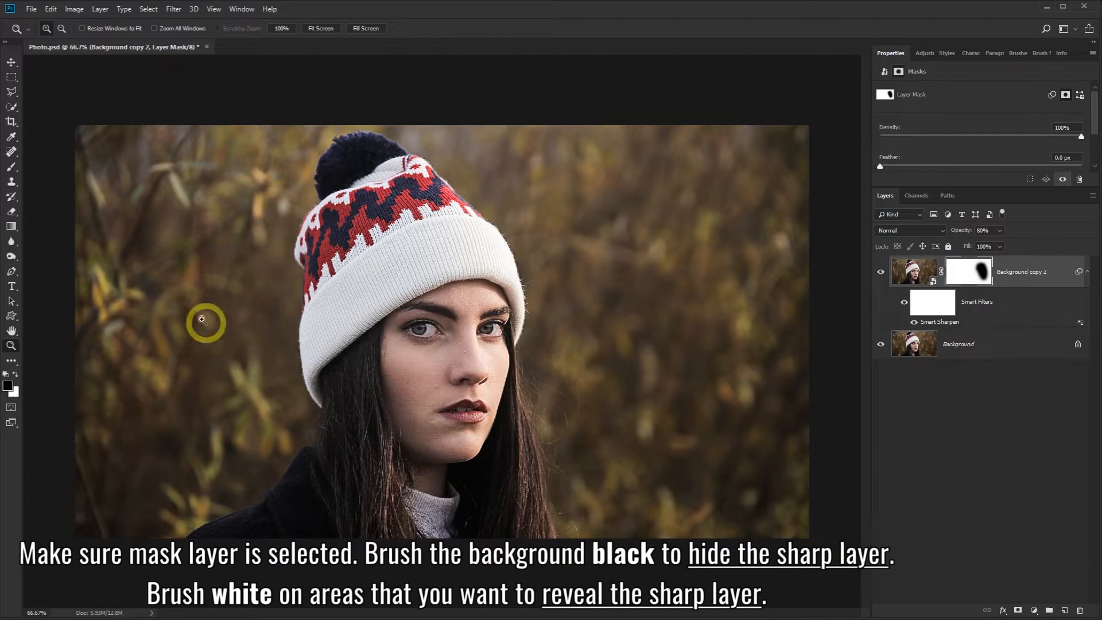
left_click(12, 167)
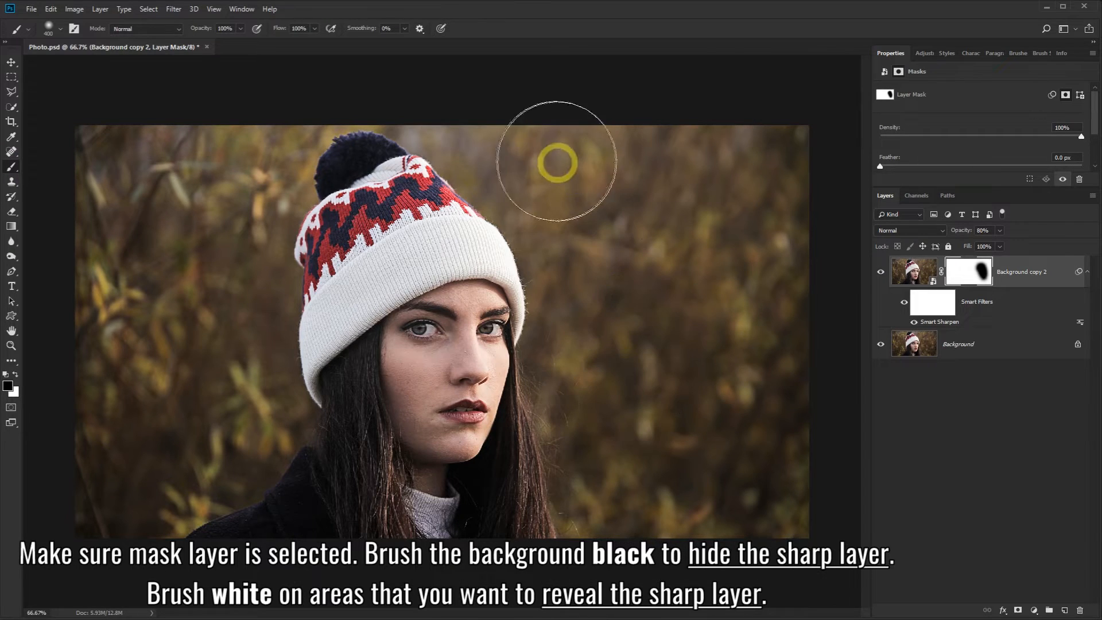
mouse_move(774, 319)
left_mouse_down()
mouse_move(773, 441)
mouse_move(749, 497)
mouse_move(722, 509)
mouse_move(711, 496)
mouse_move(718, 469)
mouse_move(611, 417)
left_mouse_up()
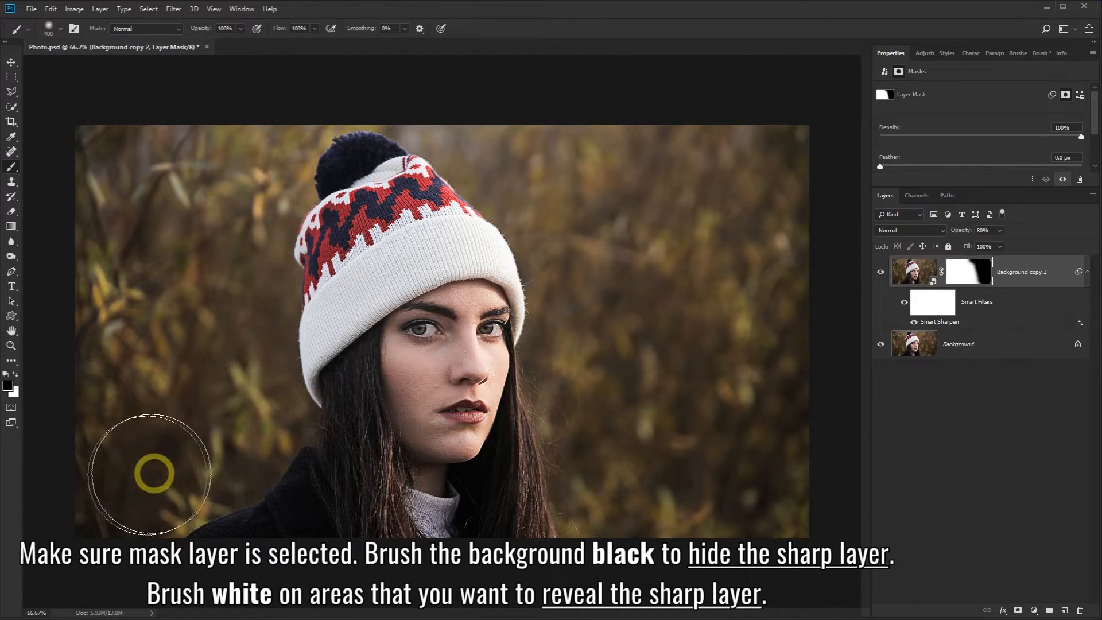
mouse_move(177, 430)
left_mouse_down()
mouse_move(211, 276)
mouse_move(218, 320)
mouse_move(185, 402)
mouse_move(111, 411)
mouse_move(130, 265)
left_mouse_up()
mouse_move(596, 140)
left_mouse_down()
mouse_move(780, 137)
mouse_move(761, 344)
mouse_move(728, 409)
left_mouse_up()
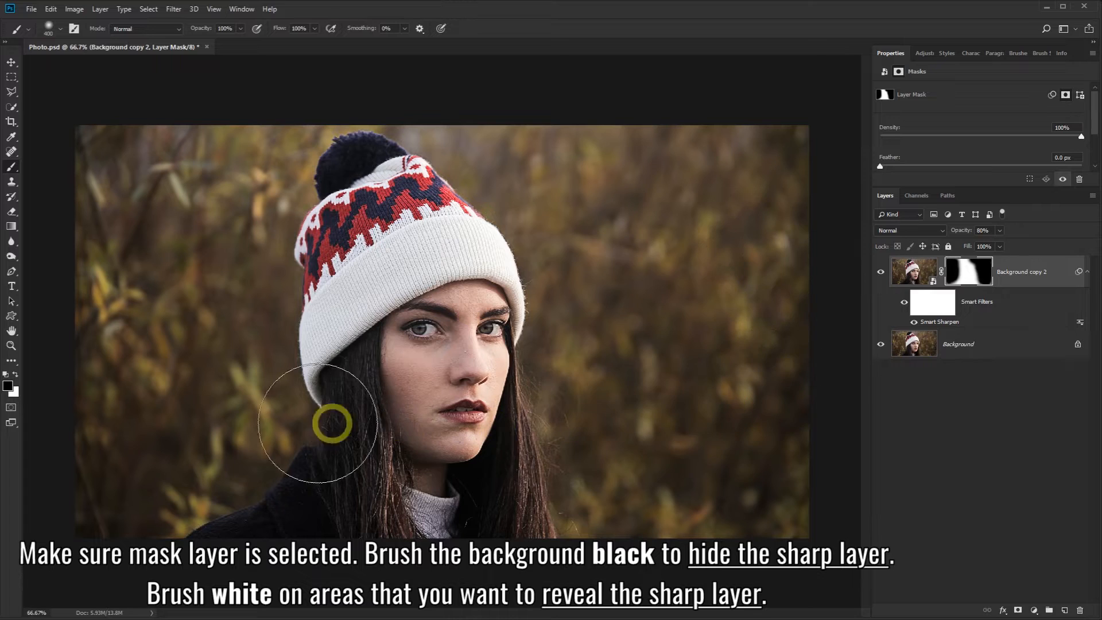
mouse_move(164, 452)
left_mouse_down()
mouse_move(103, 481)
mouse_move(80, 419)
left_mouse_up()
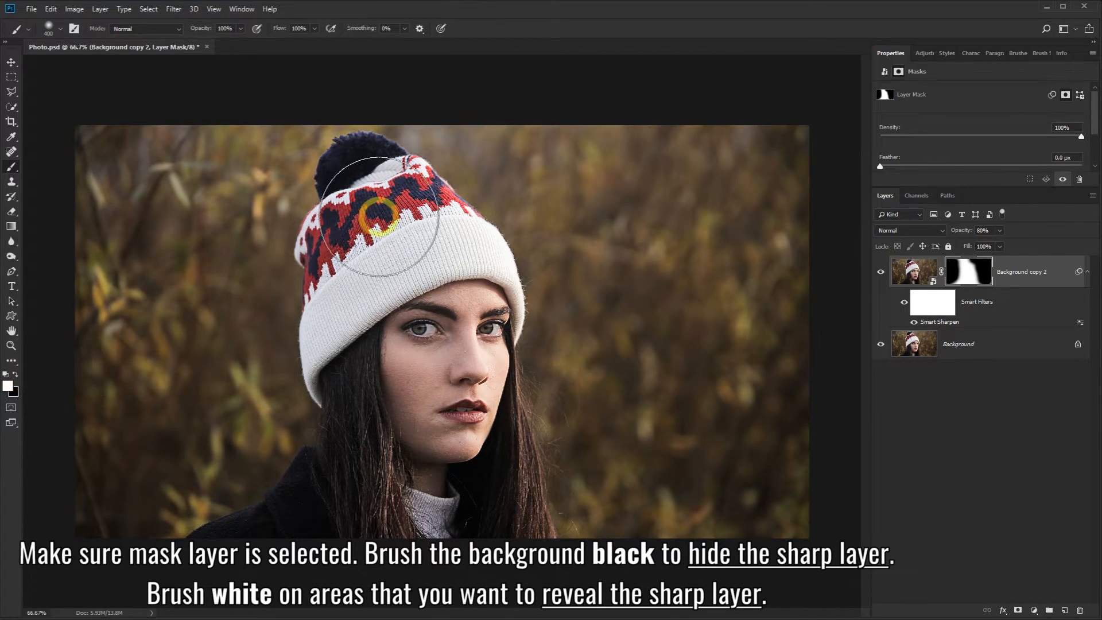
mouse_move(381, 224)
left_mouse_down()
mouse_move(393, 263)
mouse_move(366, 349)
mouse_move(363, 335)
mouse_move(428, 255)
mouse_move(447, 315)
mouse_move(445, 386)
mouse_move(369, 510)
mouse_move(318, 542)
mouse_move(415, 503)
mouse_move(457, 518)
mouse_move(466, 486)
mouse_move(430, 330)
mouse_move(429, 291)
left_mouse_up()
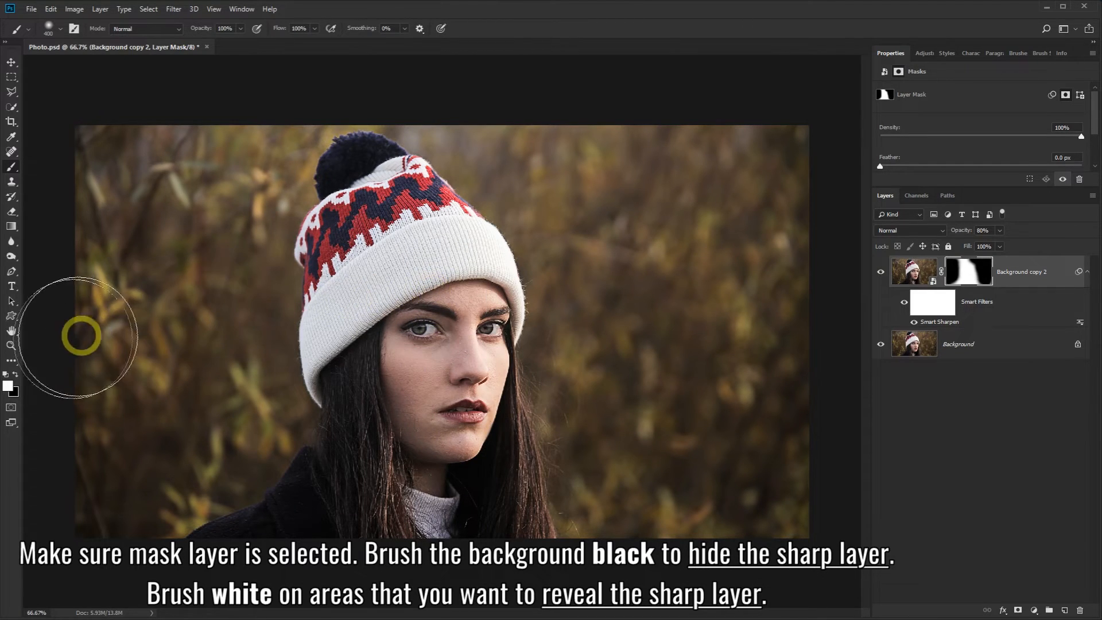
Inspect the masked sharpening on the woman at 100% magnification against the original photo, and return to the full image view
left_click(11, 345)
left_click(480, 318)
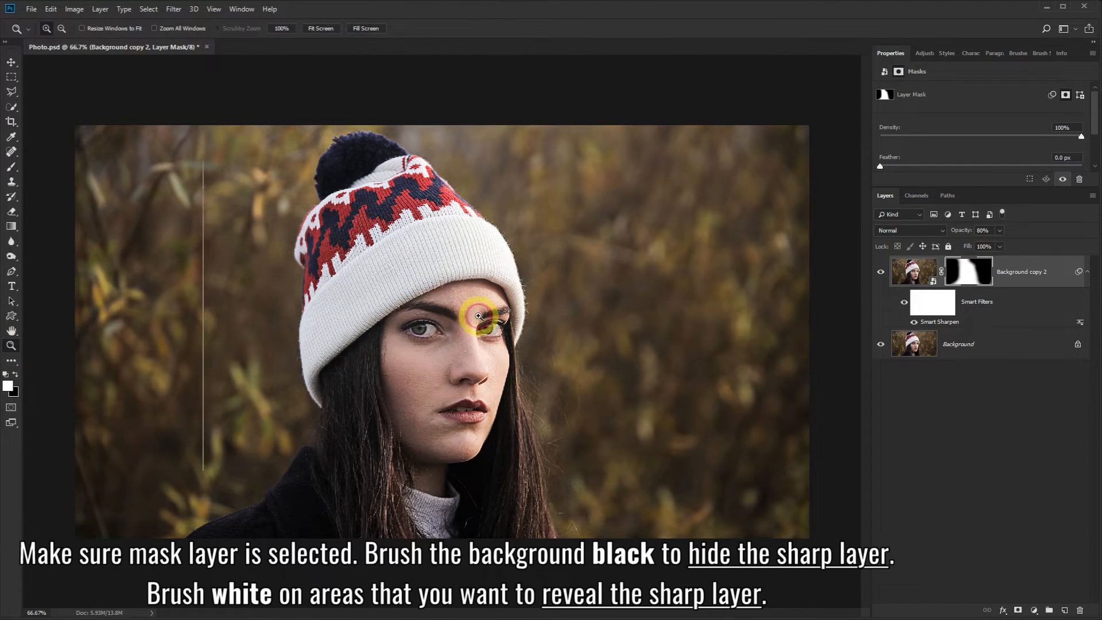
left_click(883, 271)
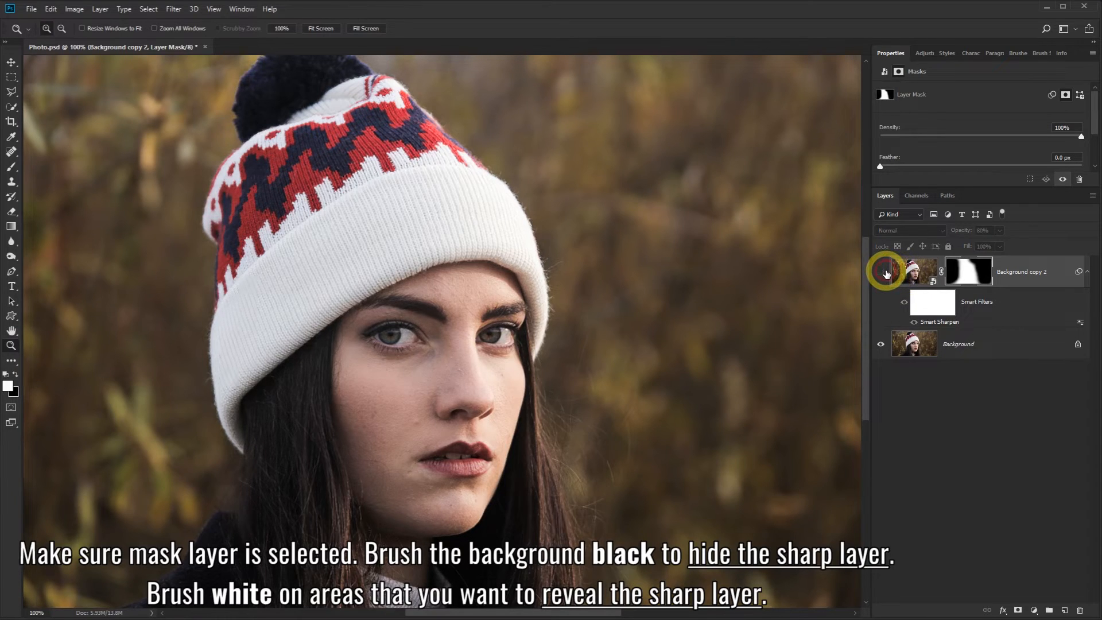
left_click(882, 272)
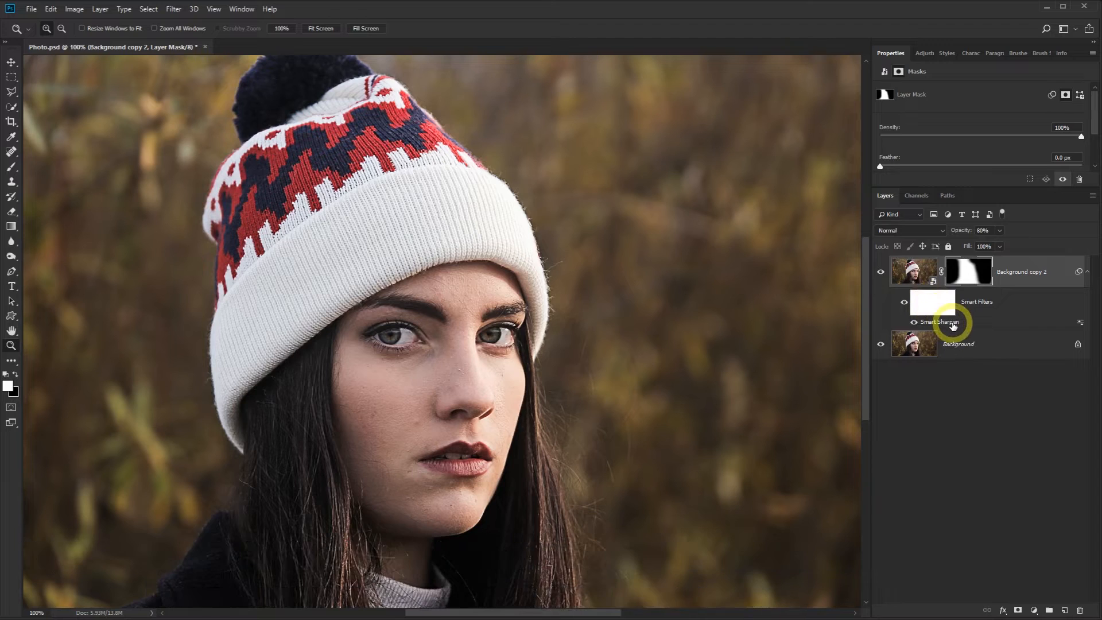
right_click(753, 324)
left_click(780, 380)
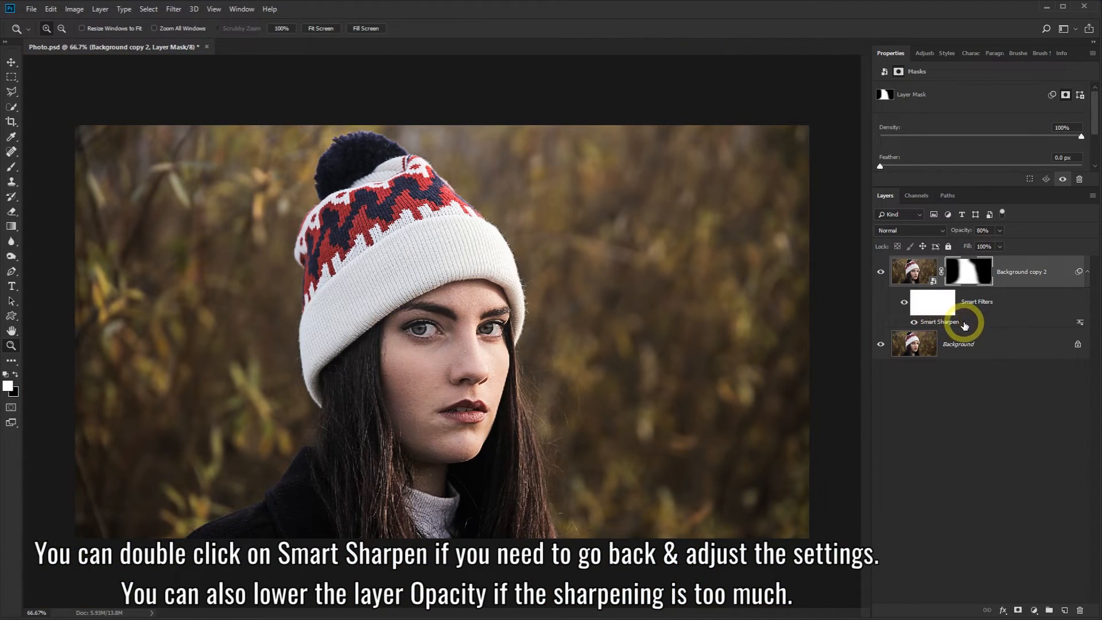
Preview the existing Smart Sharpen filter with amount 152% and noise reduction 50%, discarding the changes
left_click(946, 324)
double_click(941, 323)
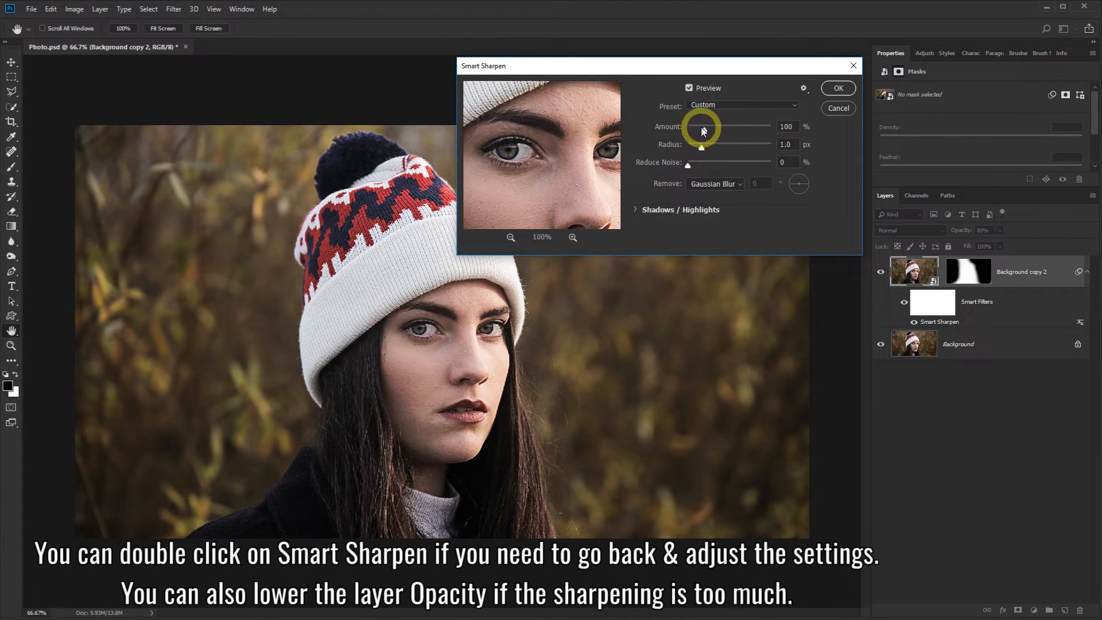
left_click_drag(705, 132, 711, 131)
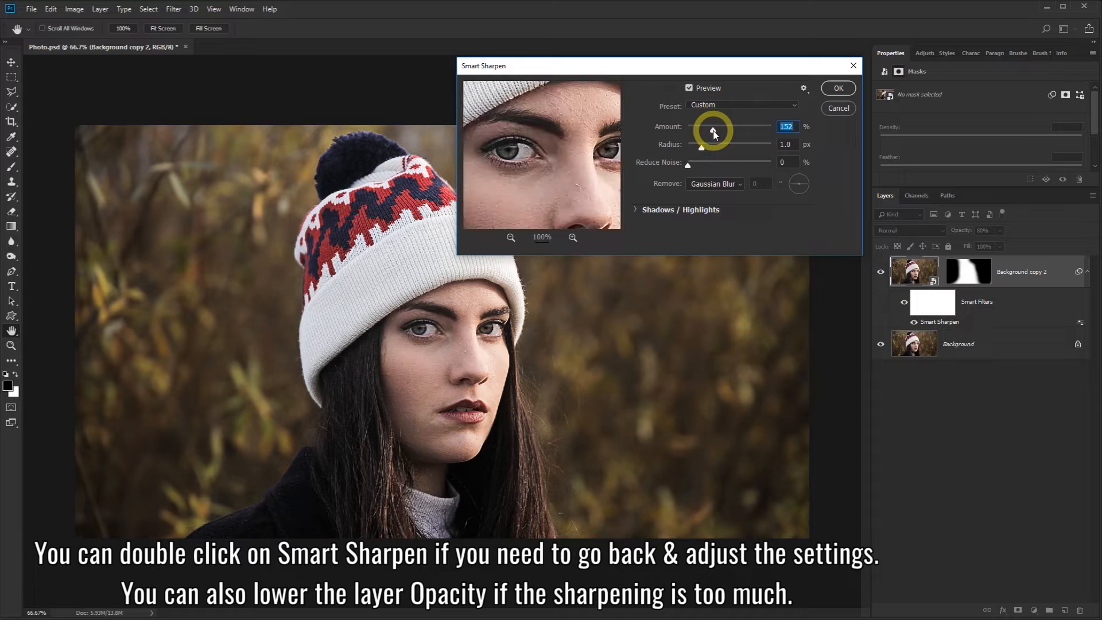
left_click_drag(683, 171, 731, 167)
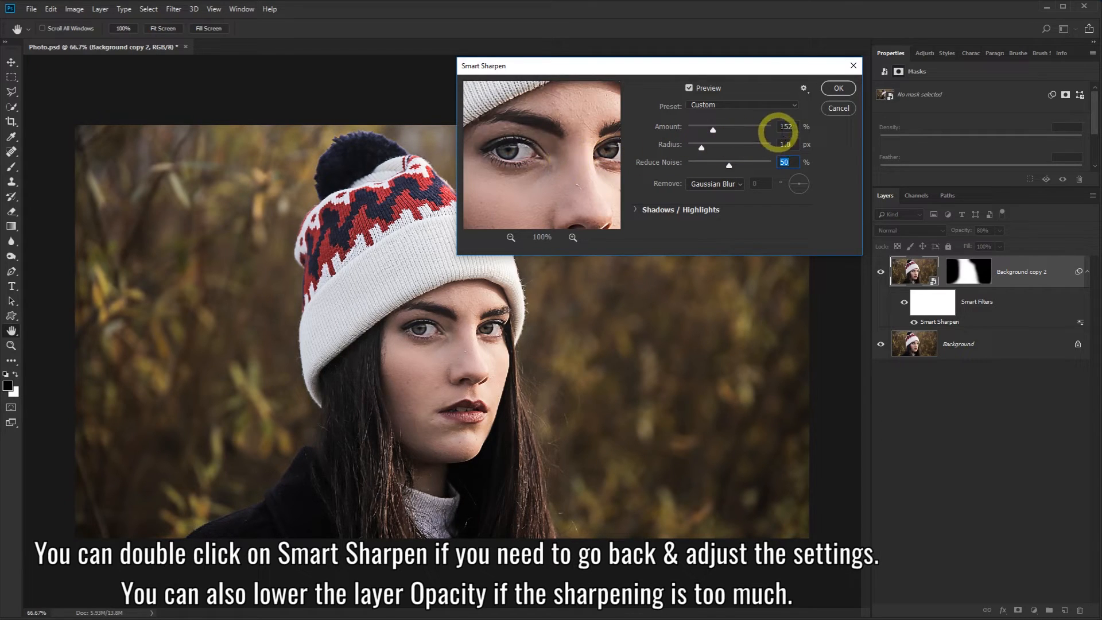
left_click(833, 110)
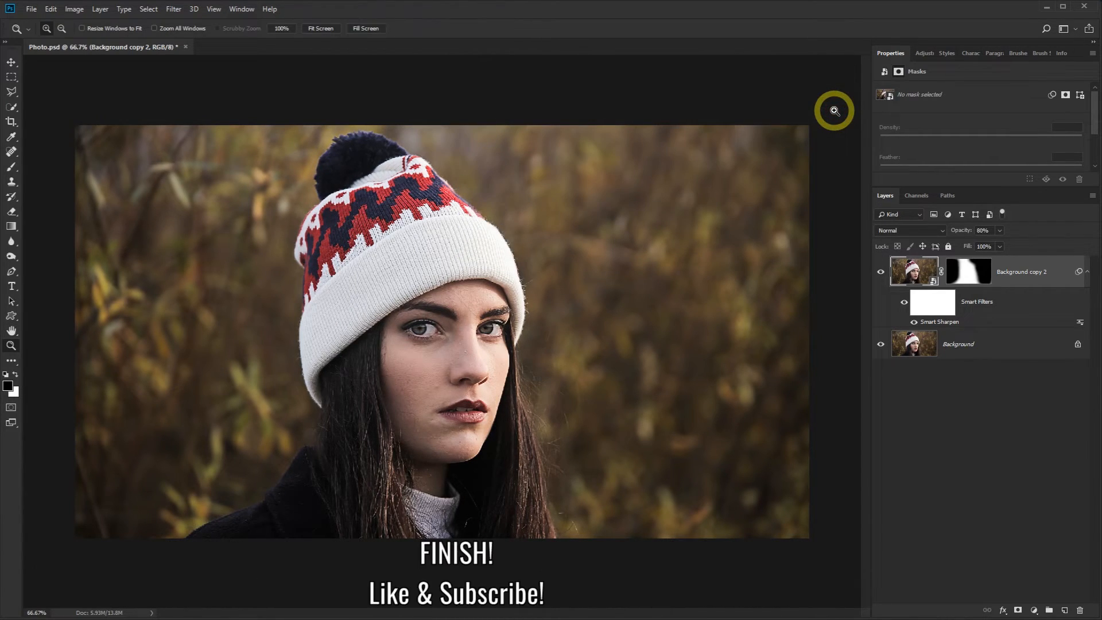